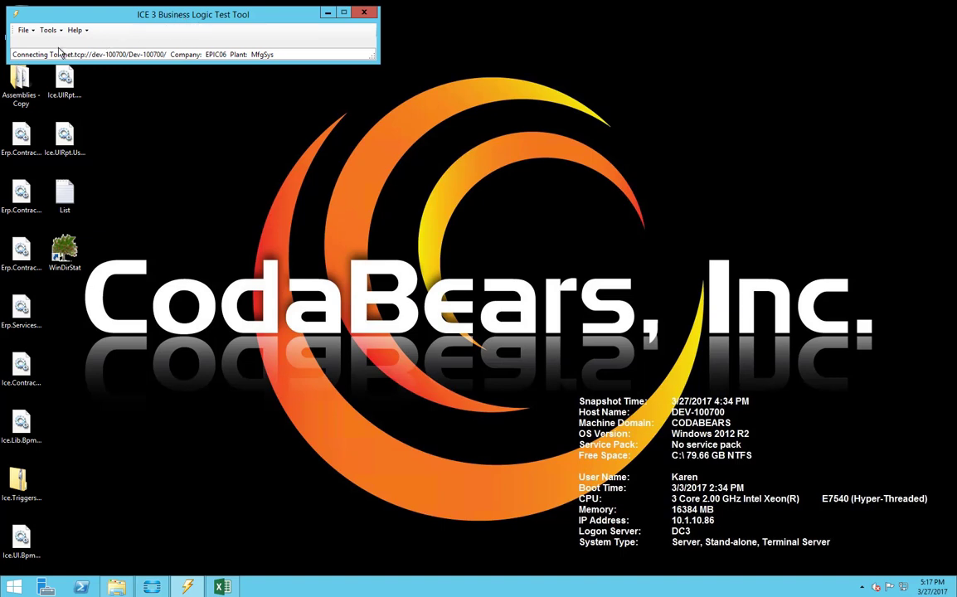
# Review the server connection, login and client directory settings in the BL Tester options, then close them without updating
pyautogui.click(33, 34)
pyautogui.click(34, 33)
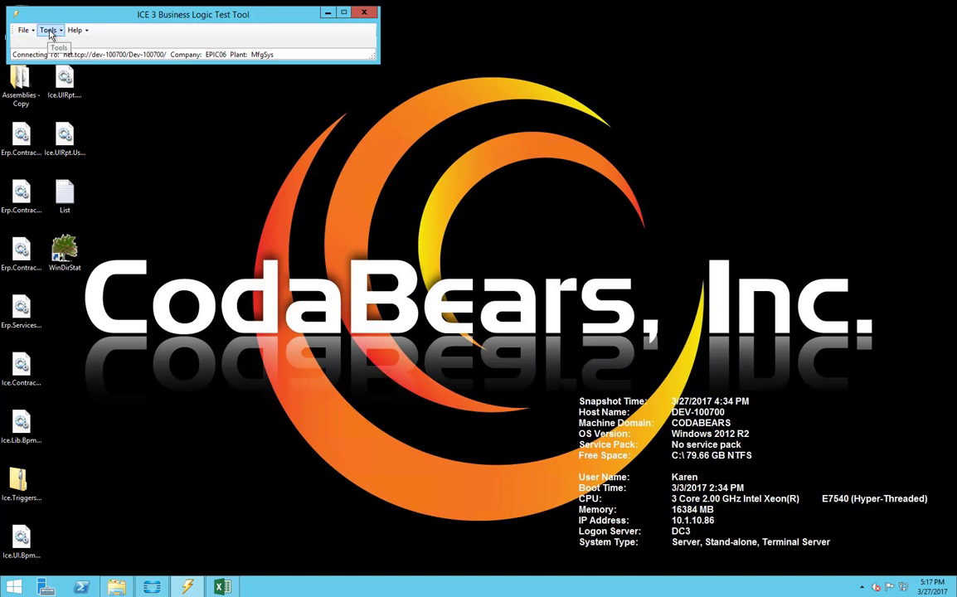
pyautogui.click(48, 30)
pyautogui.click(61, 70)
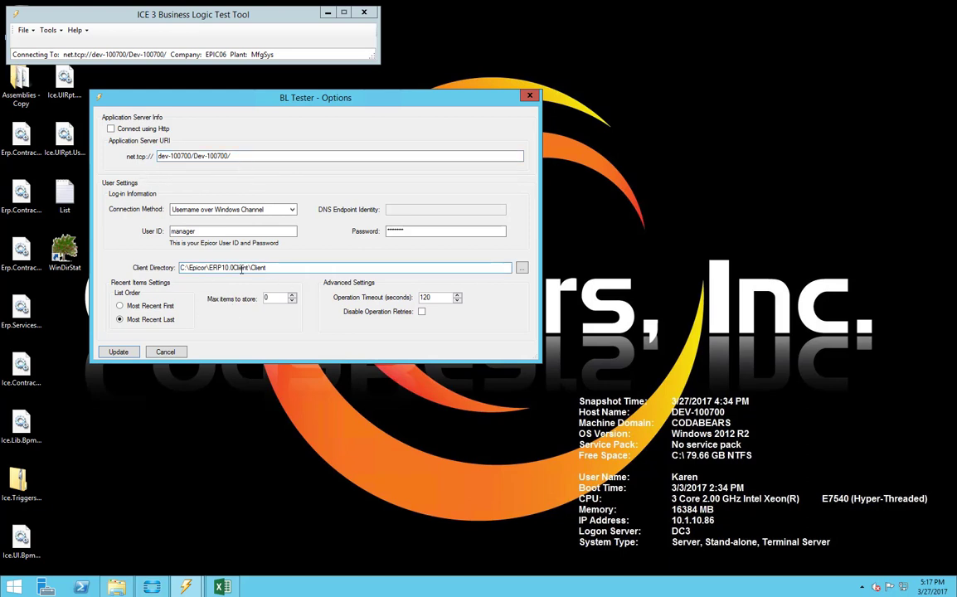
pyautogui.press('Escape')
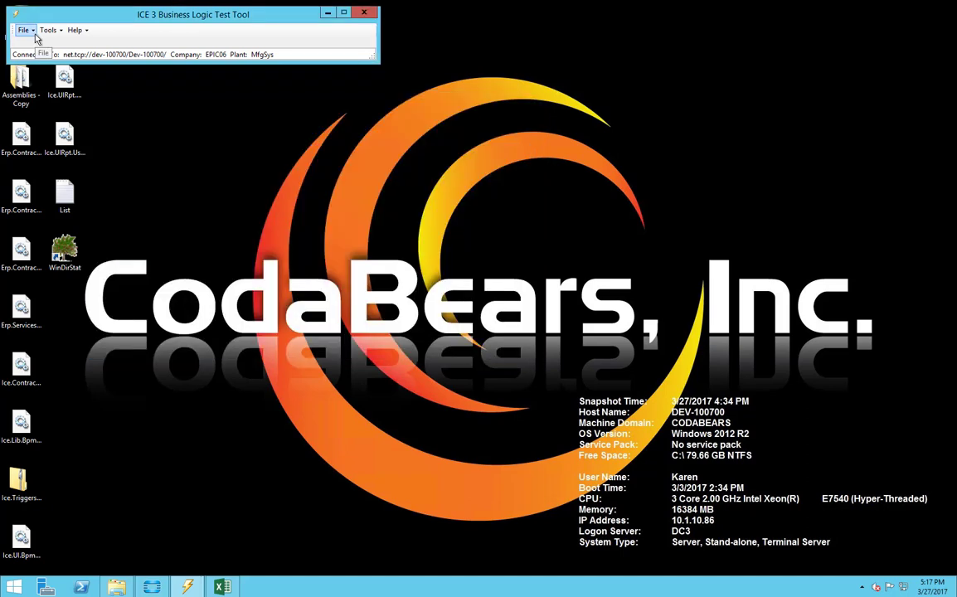
# Open the business object file Erp.Contracts.BO.Part.dll from the ERP10.0Client Client folder
pyautogui.click(30, 31)
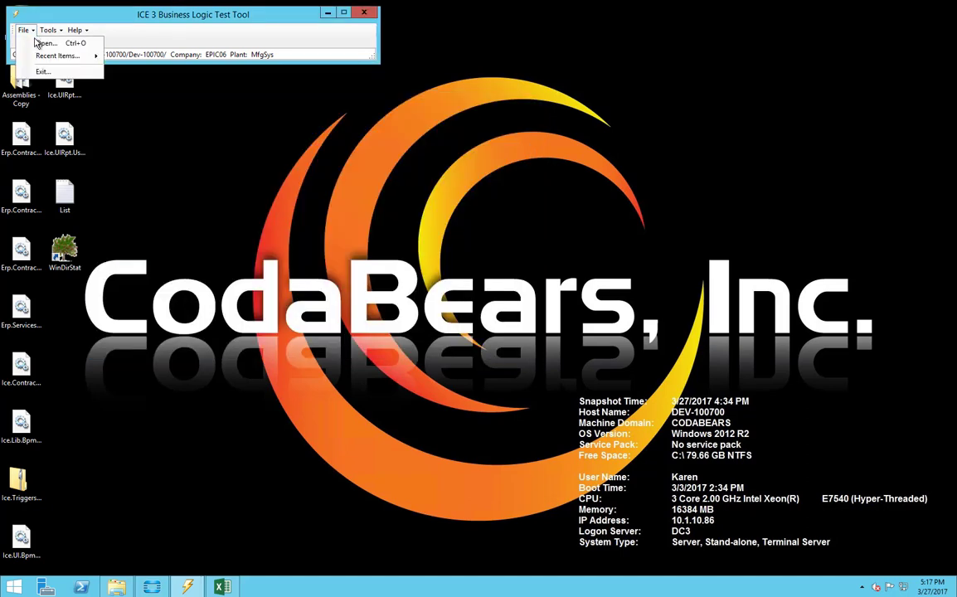
pyautogui.moveTo(40, 57)
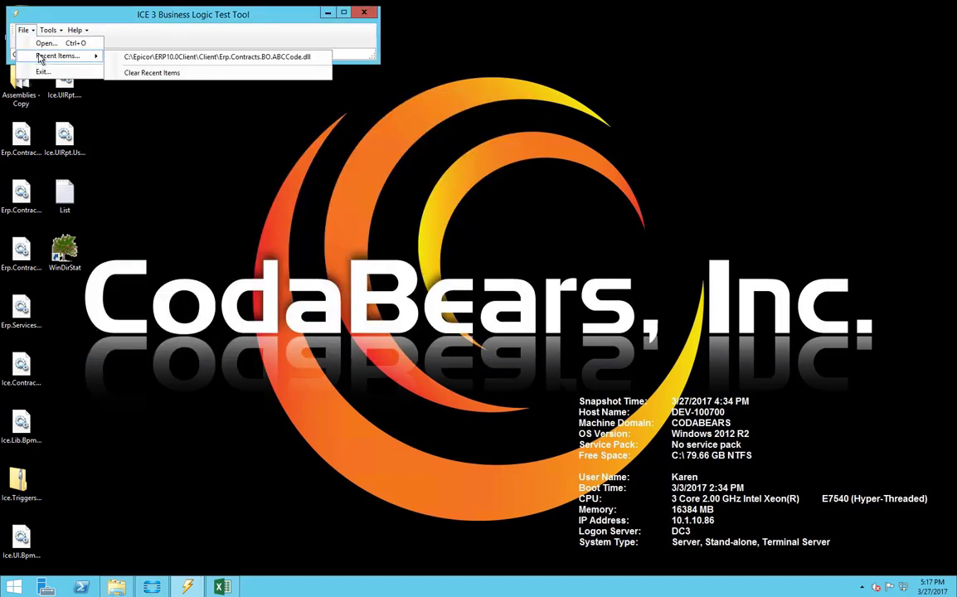
pyautogui.click(47, 44)
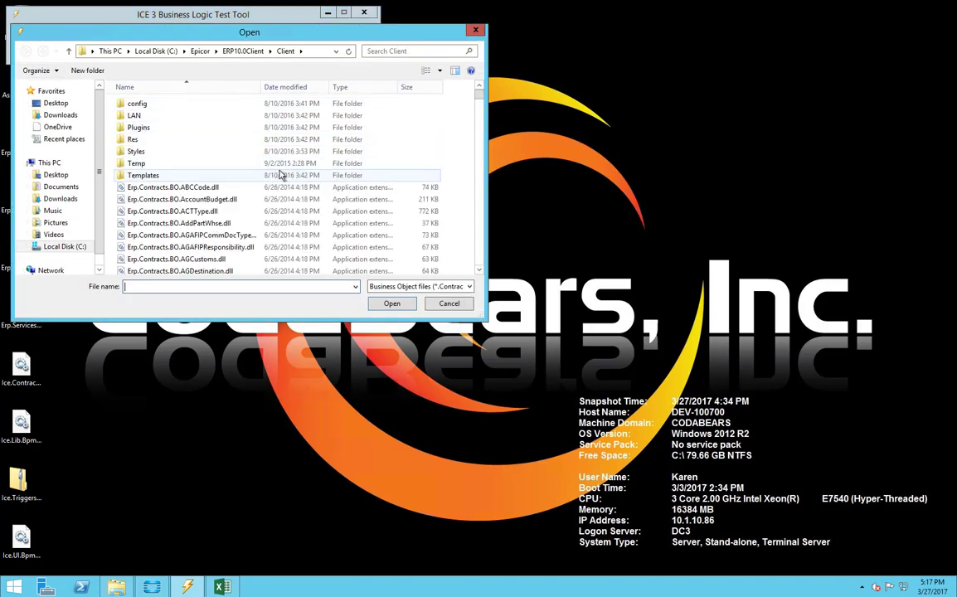
pyautogui.moveTo(478, 97); pyautogui.dragTo(471, 187)
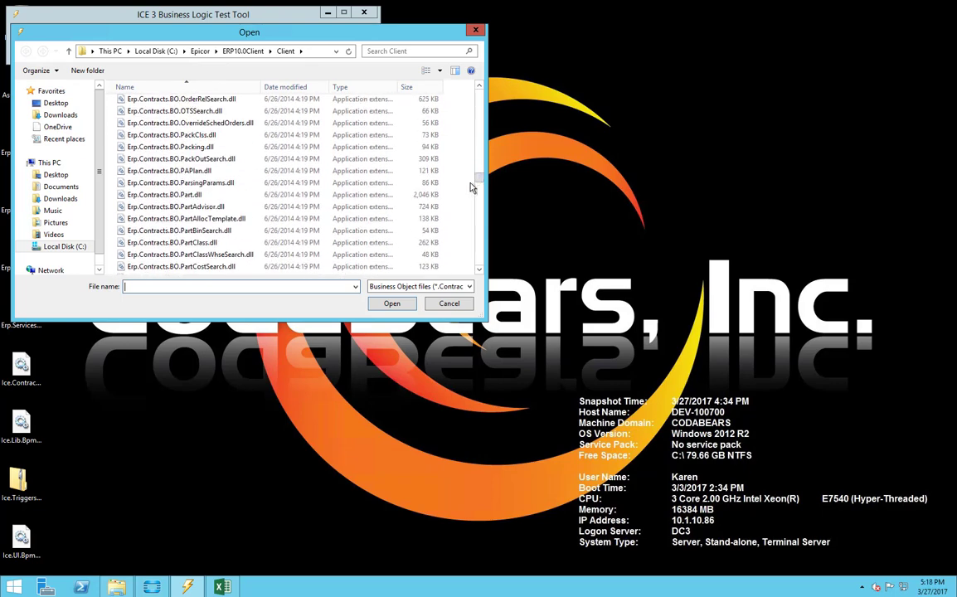
pyautogui.doubleClick(206, 179)
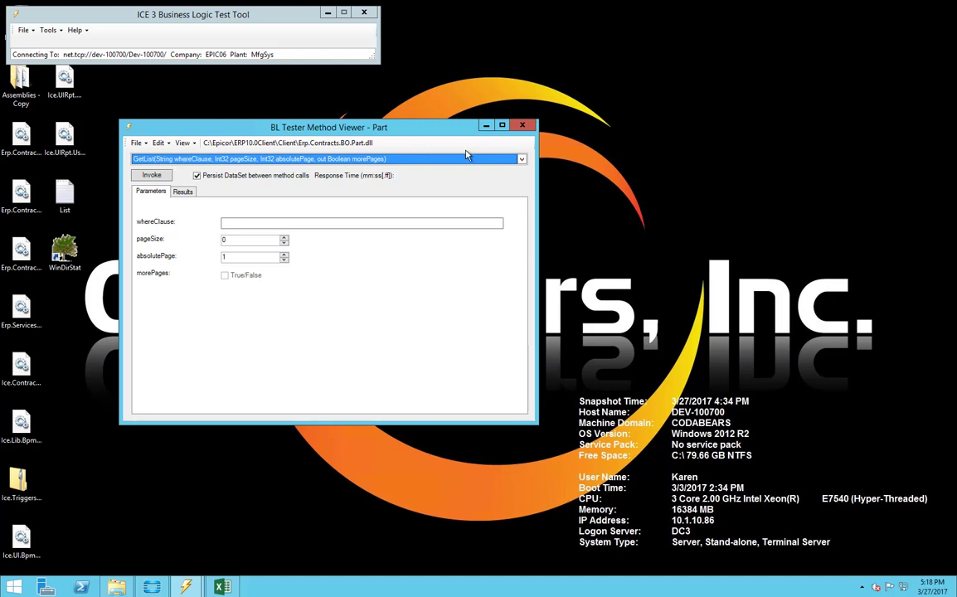
# Choose the Part object's GetList method and invoke it with an empty whereClause
pyautogui.click(521, 160)
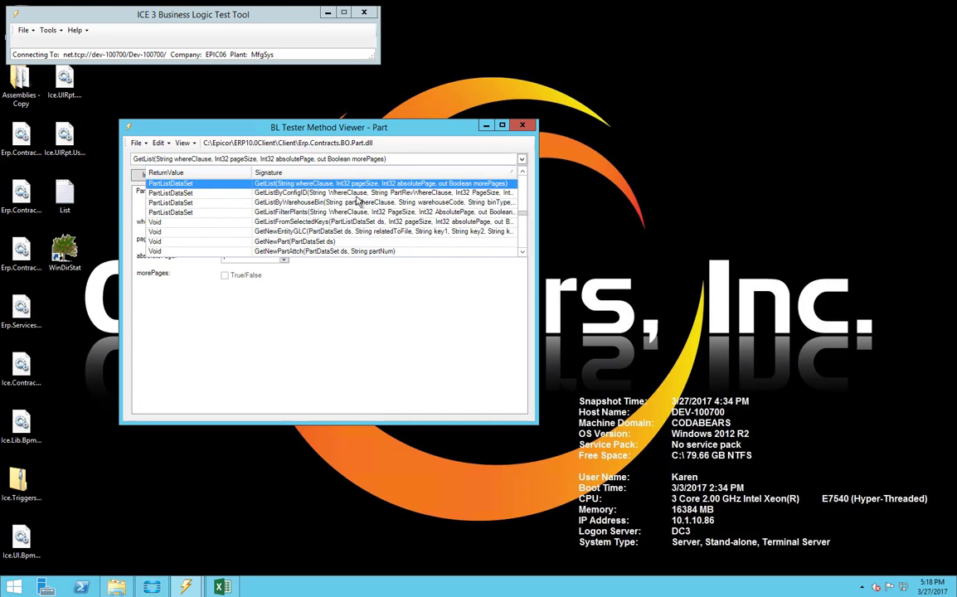
pyautogui.scroll(5, 473, 195)
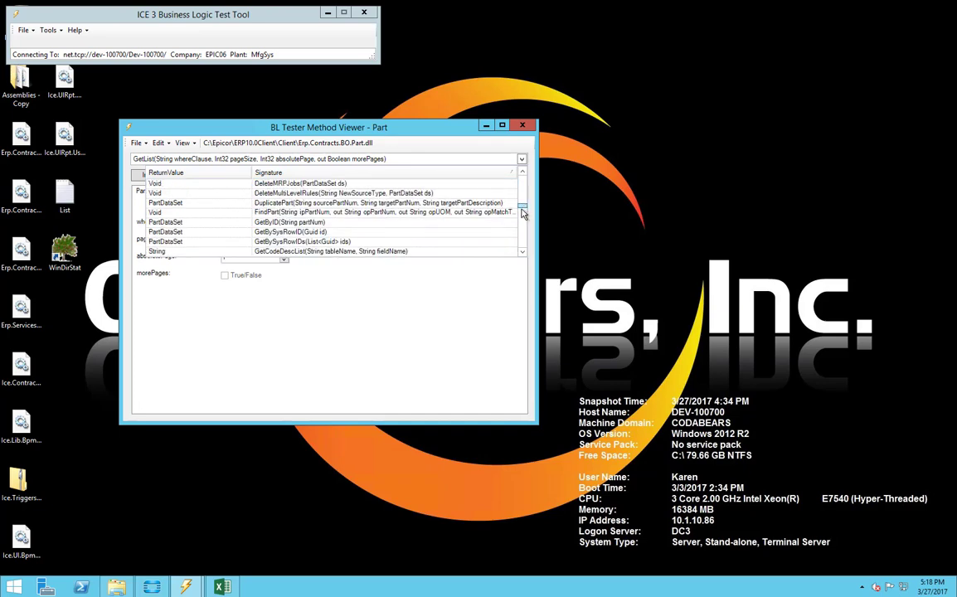
pyautogui.scroll(-10, 522, 220)
pyautogui.scroll(5, 522, 220)
pyautogui.scroll(-1, 519, 218)
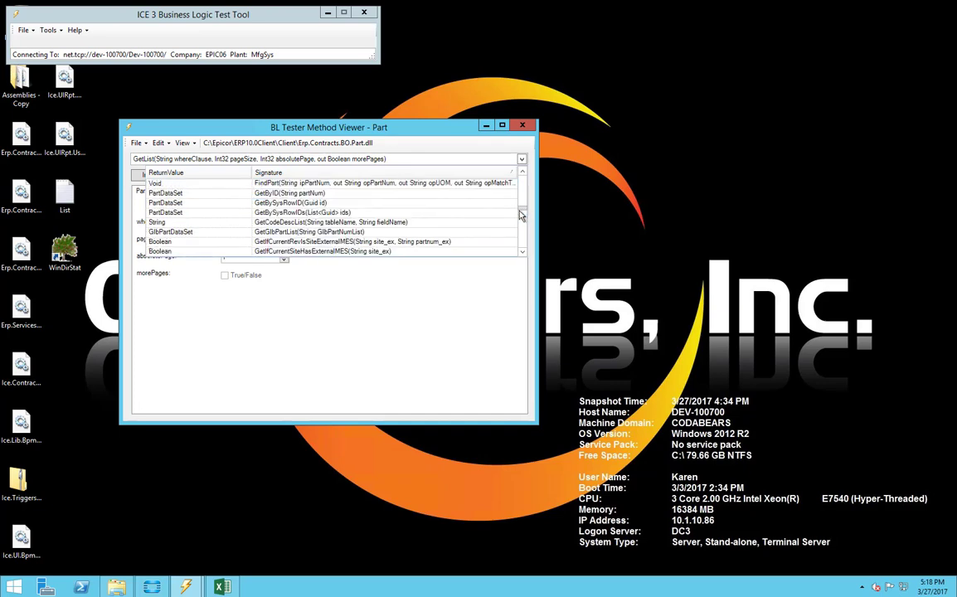
pyautogui.scroll(-2, 498, 215)
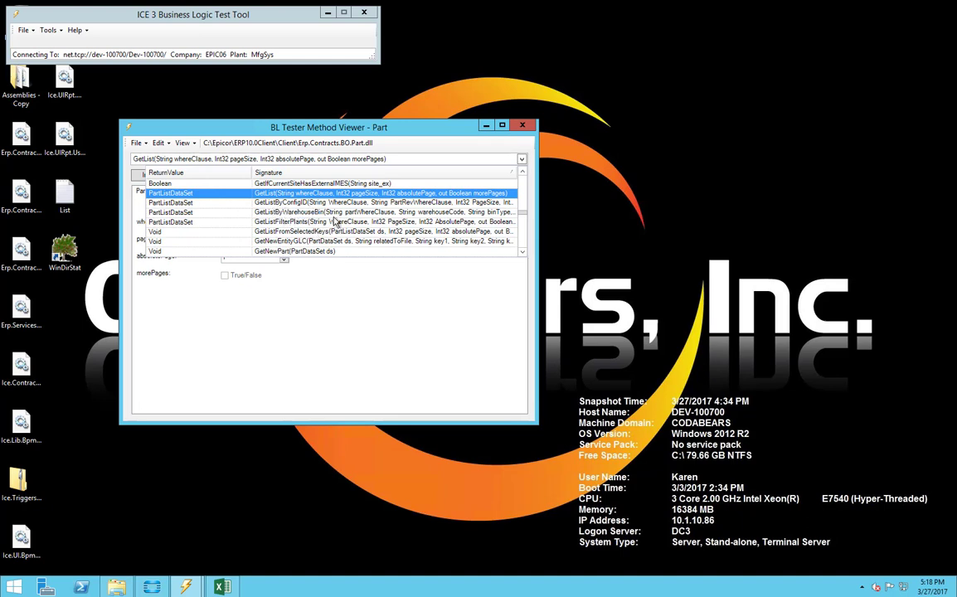
pyautogui.click(300, 193)
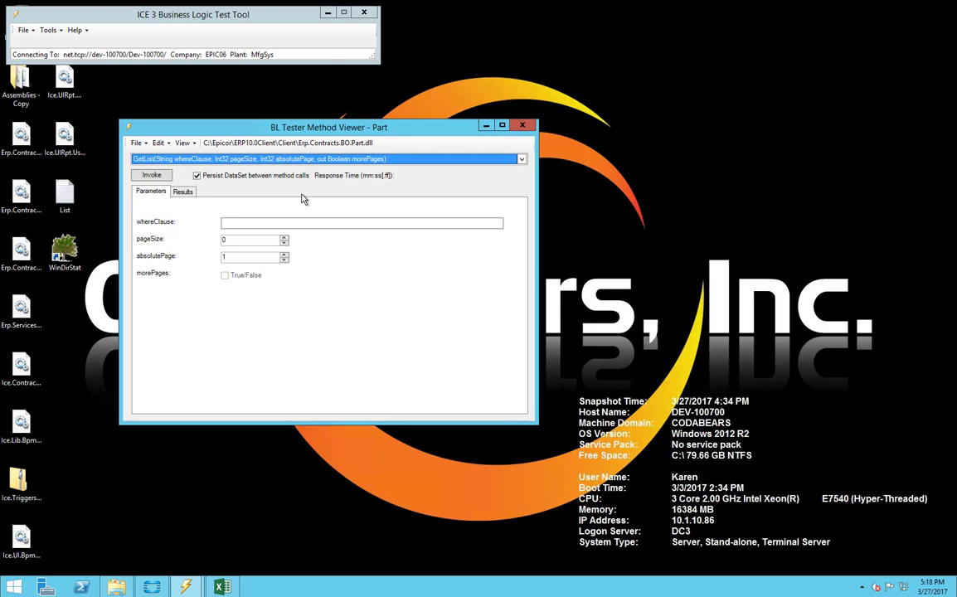
pyautogui.click(246, 224)
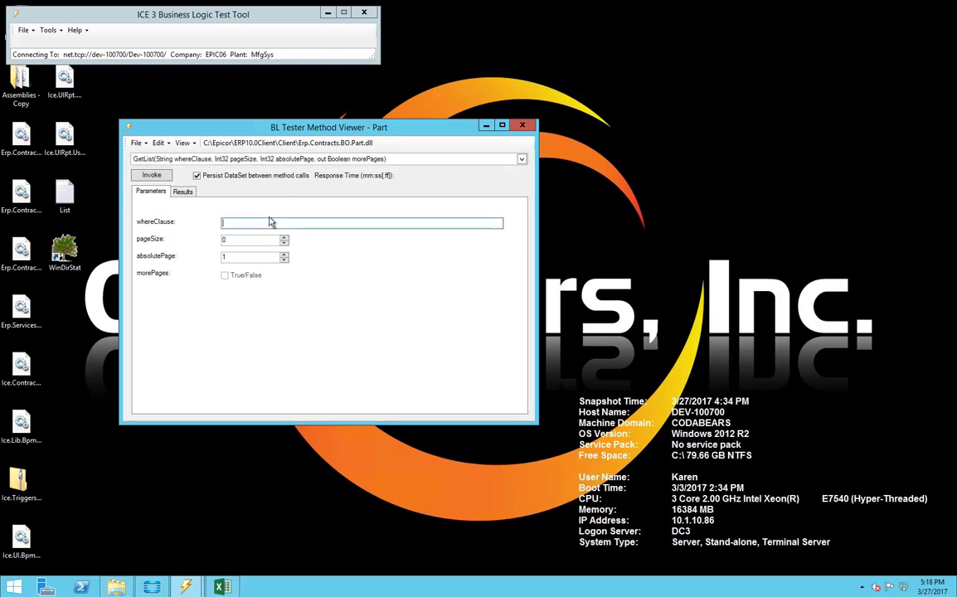
pyautogui.click(152, 175)
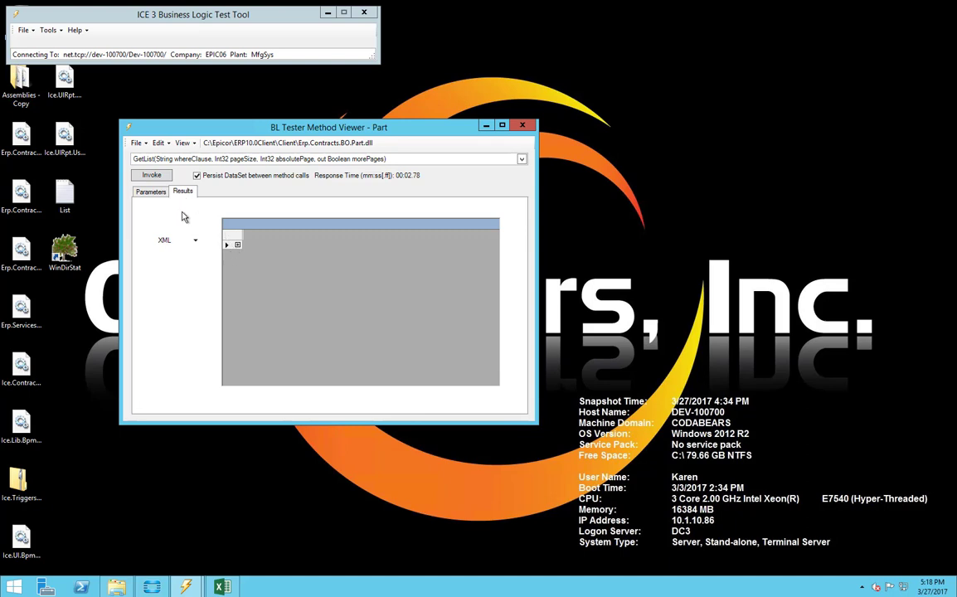
# Open the PartList table in the GetList results and look through its part records
pyautogui.click(238, 246)
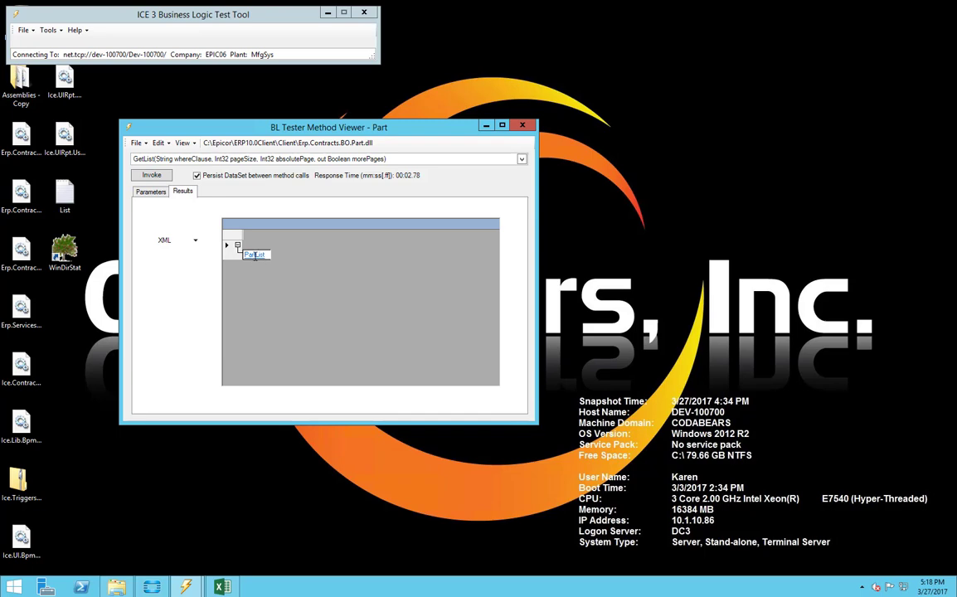
pyautogui.click(253, 257)
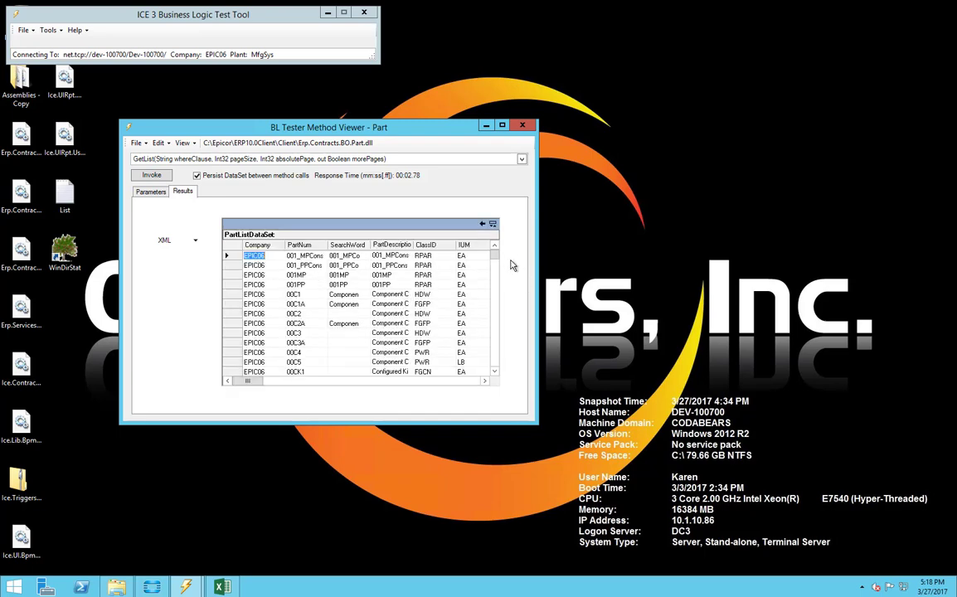
pyautogui.moveTo(495, 253); pyautogui.dragTo(500, 359)
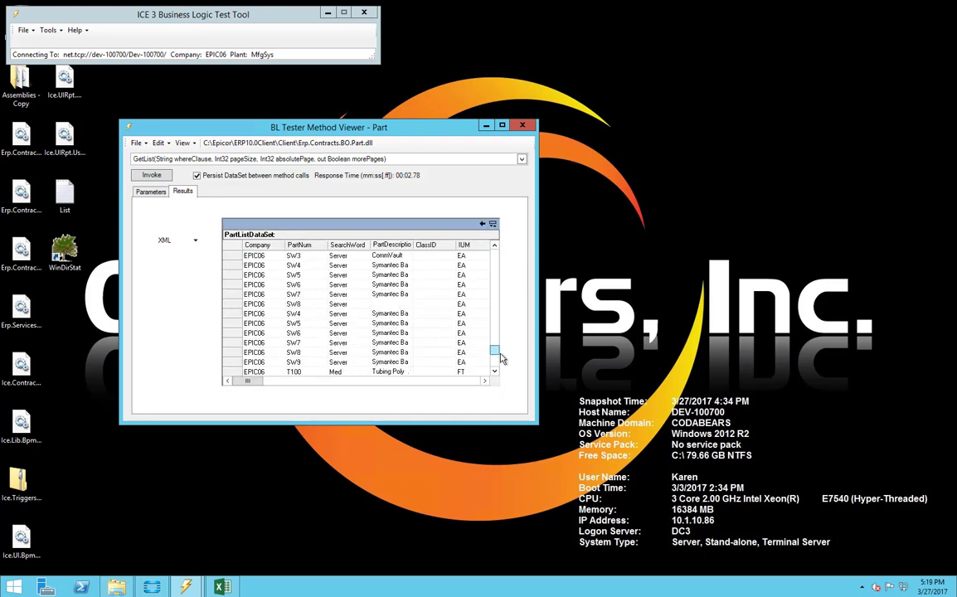
pyautogui.scroll(15, 497, 358)
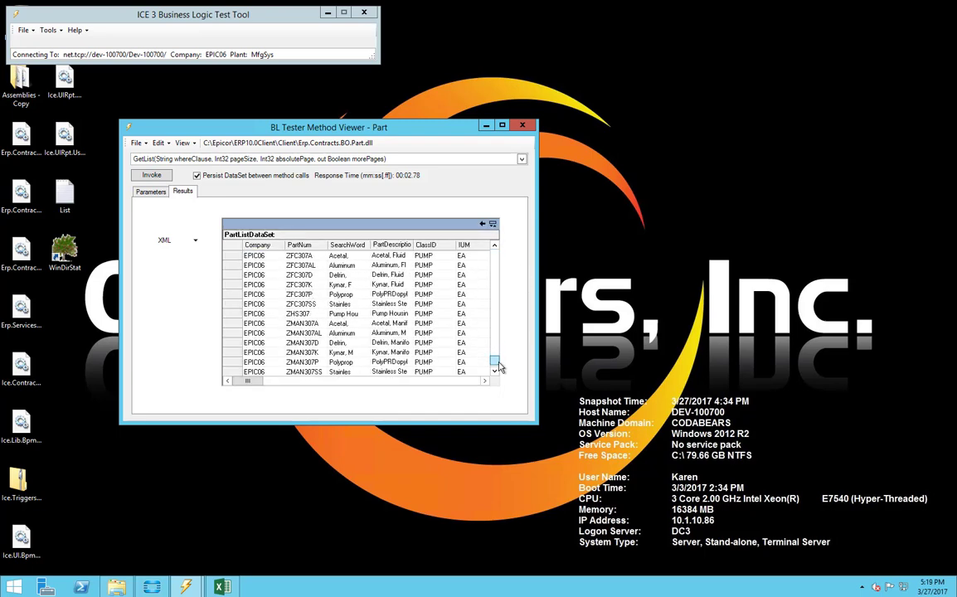
# View the XML of the returned PartListDataSet, then close the XML view
pyautogui.click(195, 241)
pyautogui.click(170, 258)
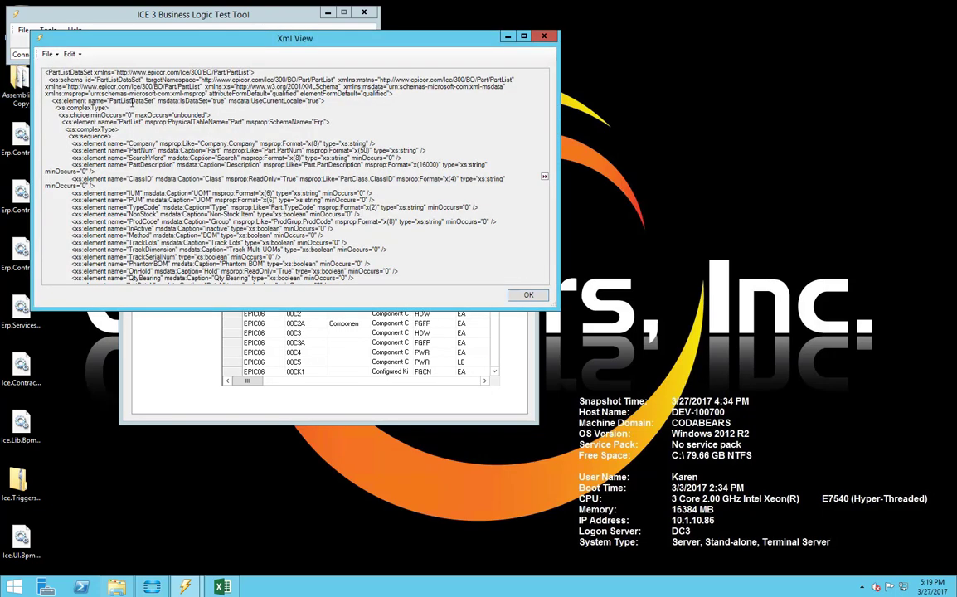
pyautogui.click(546, 38)
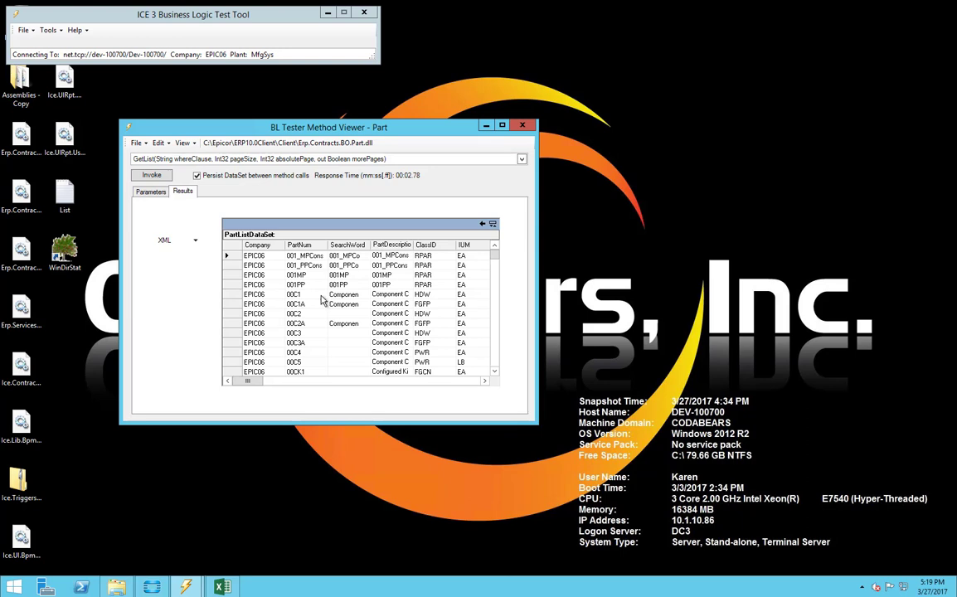
# Pick part 00C5 from the list and invoke GetRows with whereClausePart set to PartNum = '00C5'
pyautogui.click(231, 363)
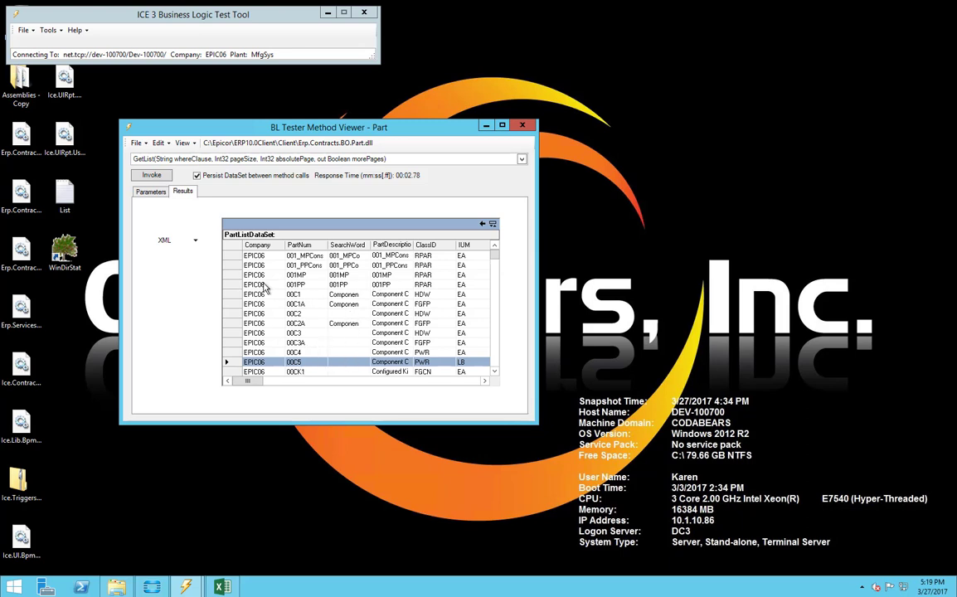
pyautogui.click(207, 159)
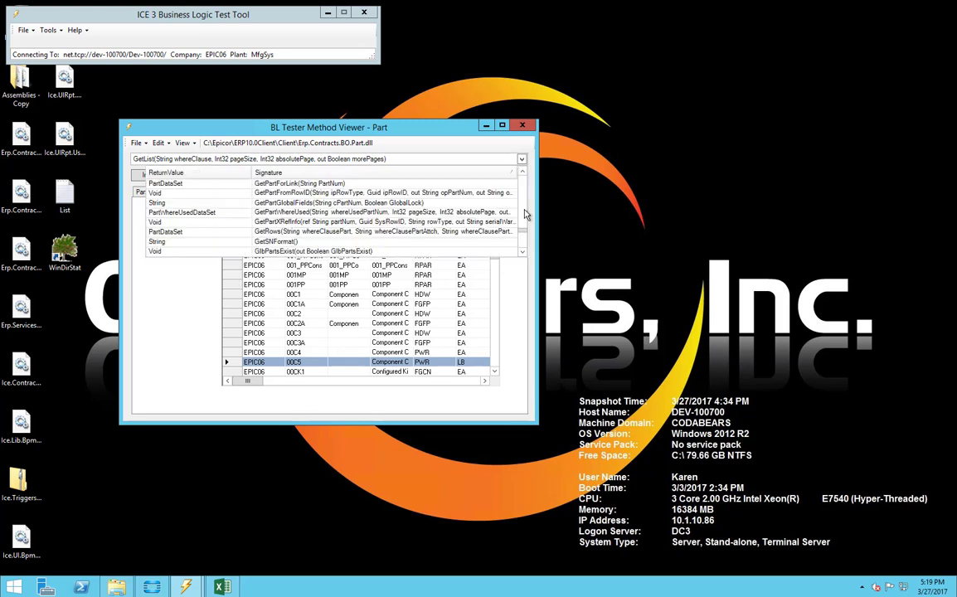
pyautogui.click(315, 232)
pyautogui.write("PartNum = '00C5'")
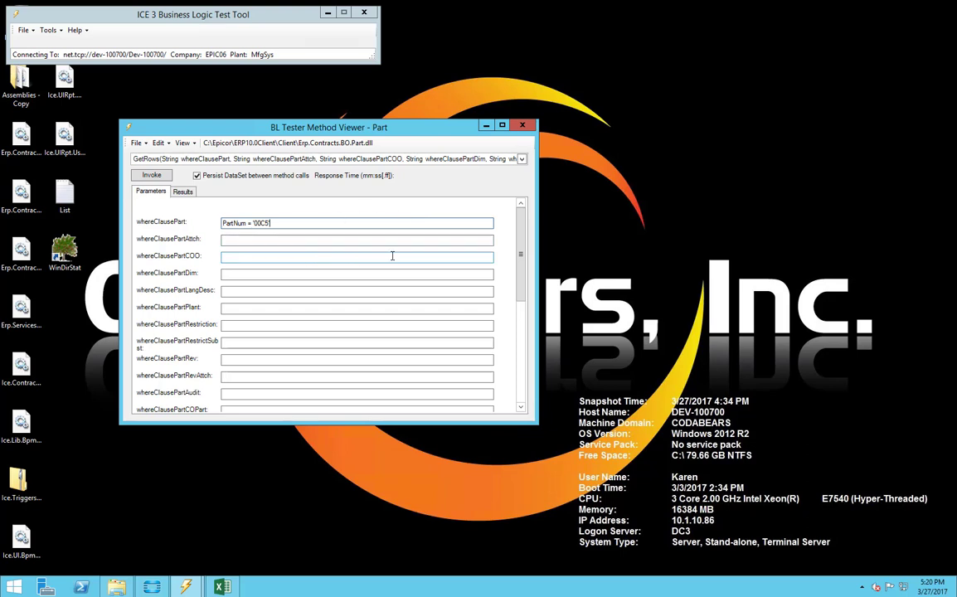
pyautogui.click(151, 178)
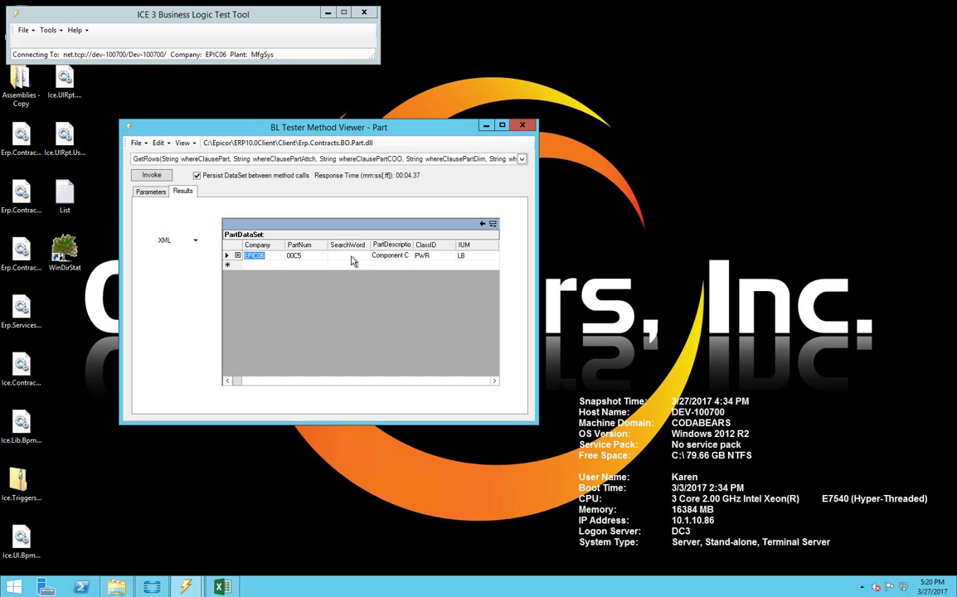
# Switch the method to Update(PartDataSet ds), keeping the dataset retrieved for part 00C5
pyautogui.click(522, 158)
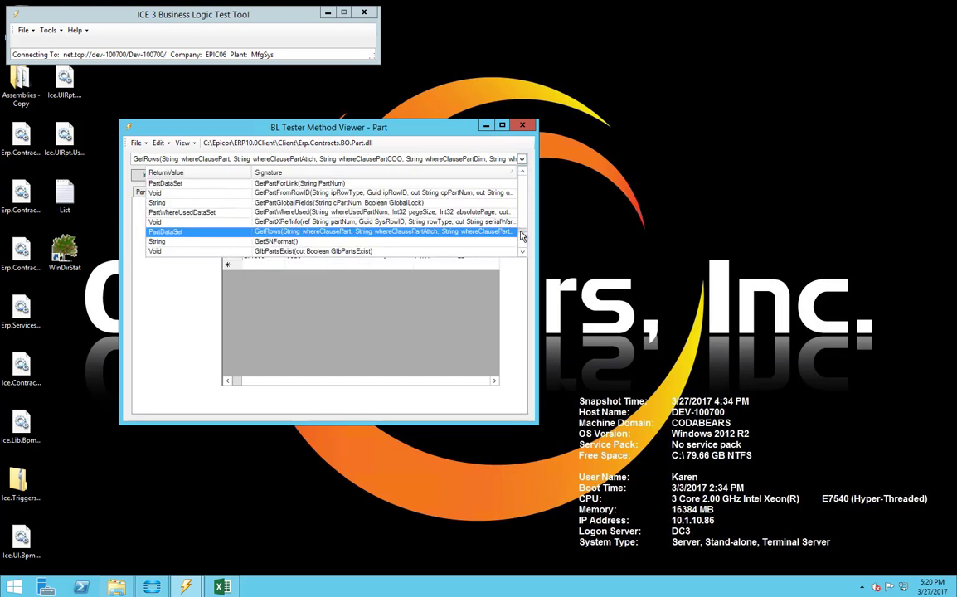
pyautogui.scroll(-5, 526, 251)
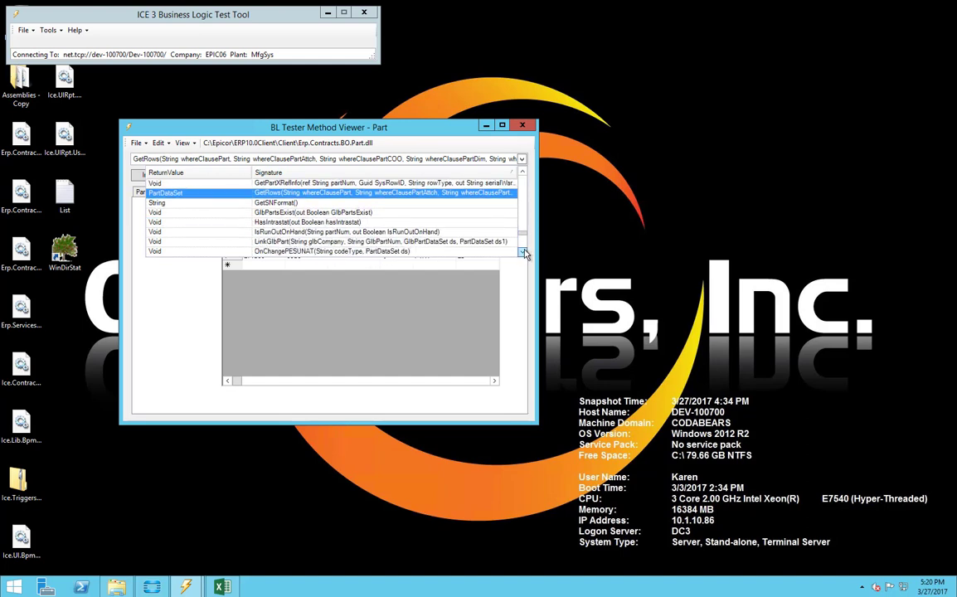
pyautogui.scroll(-2, 524, 241)
pyautogui.click(374, 251)
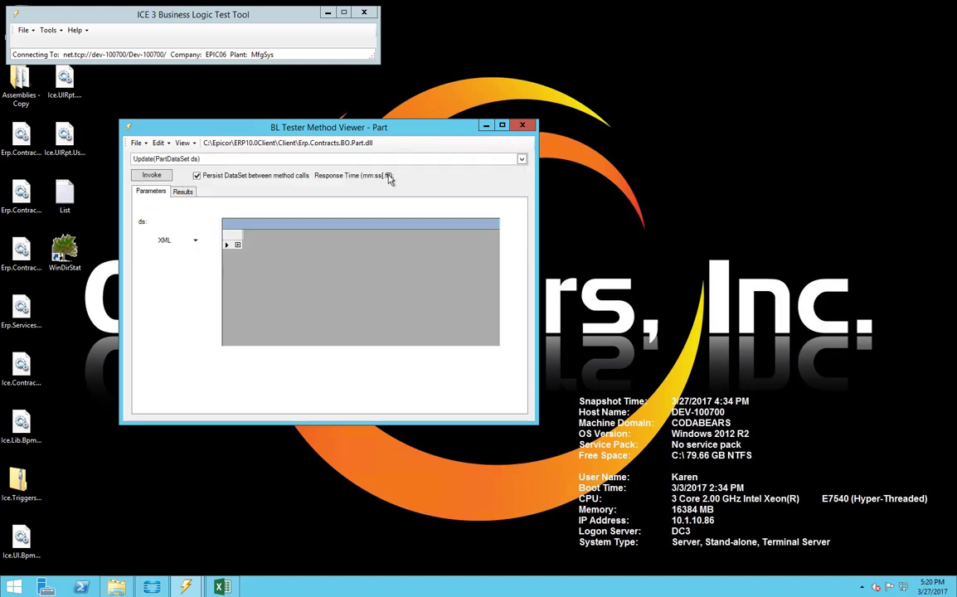
pyautogui.click(521, 159)
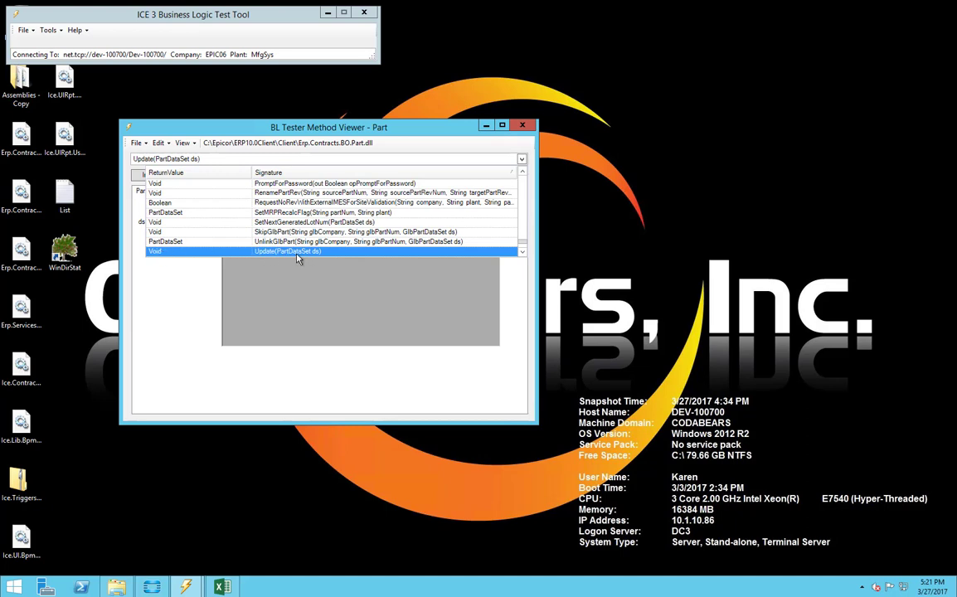
pyautogui.click(296, 252)
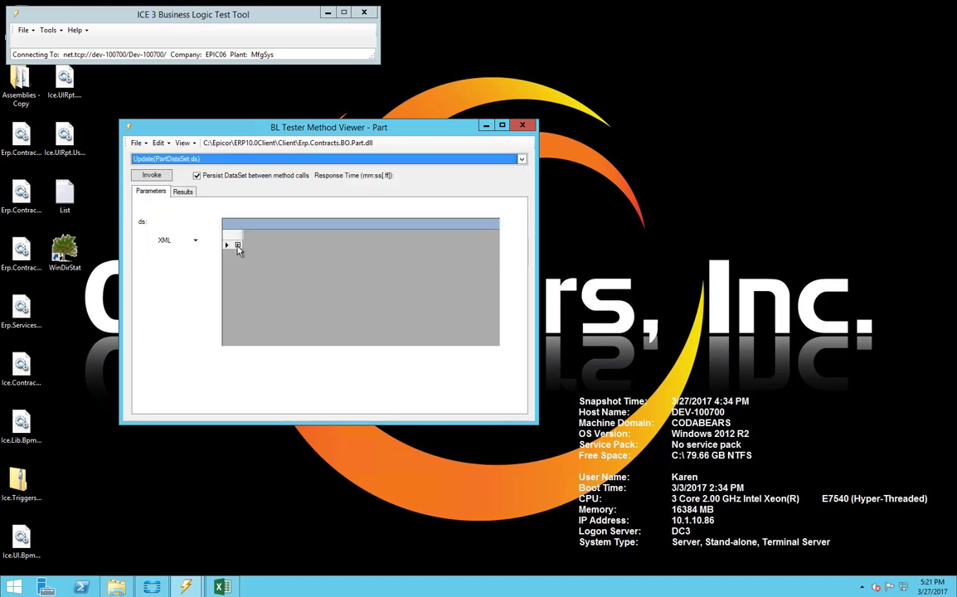
# Open the Part table in the ds parameter, set part 00C5's SearchWord to Power, and invoke Update
pyautogui.click(237, 245)
pyautogui.click(249, 254)
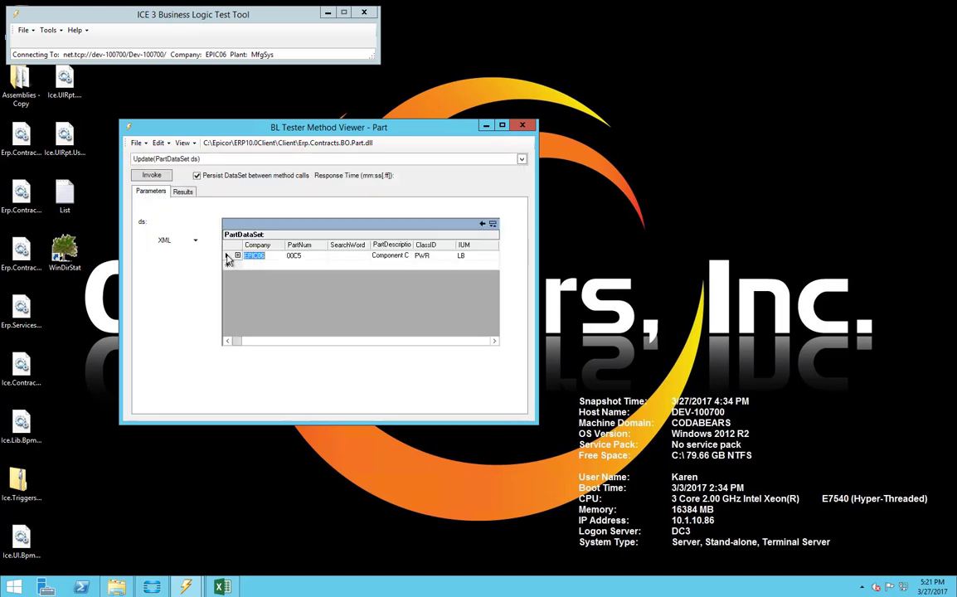
pyautogui.click(332, 256)
pyautogui.write('Power')
pyautogui.click(151, 175)
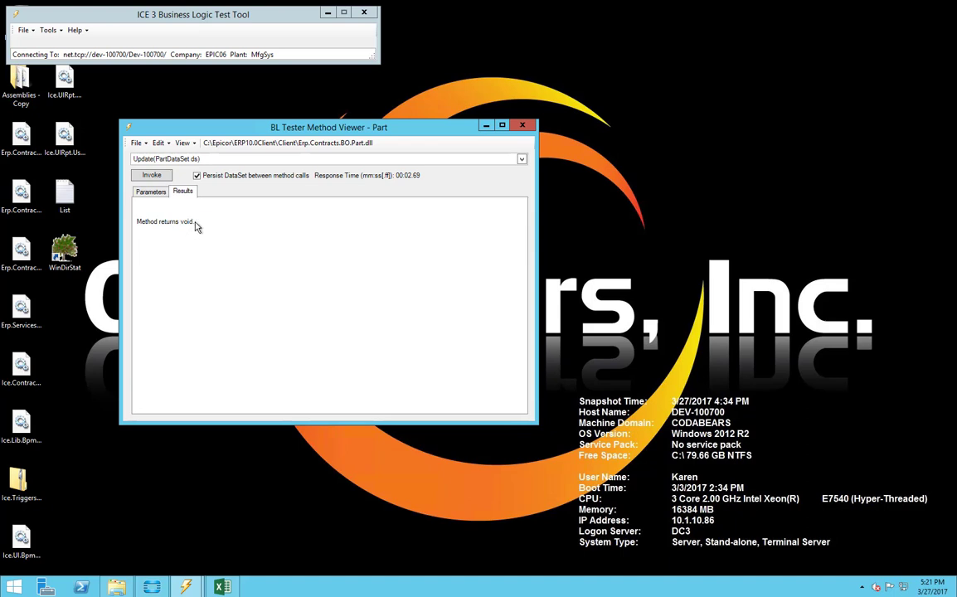
# Invoke GetRows again with whereClausePart set to PartNum = '00C5' and expand the returned dataset's list of tables
pyautogui.click(151, 191)
pyautogui.click(521, 159)
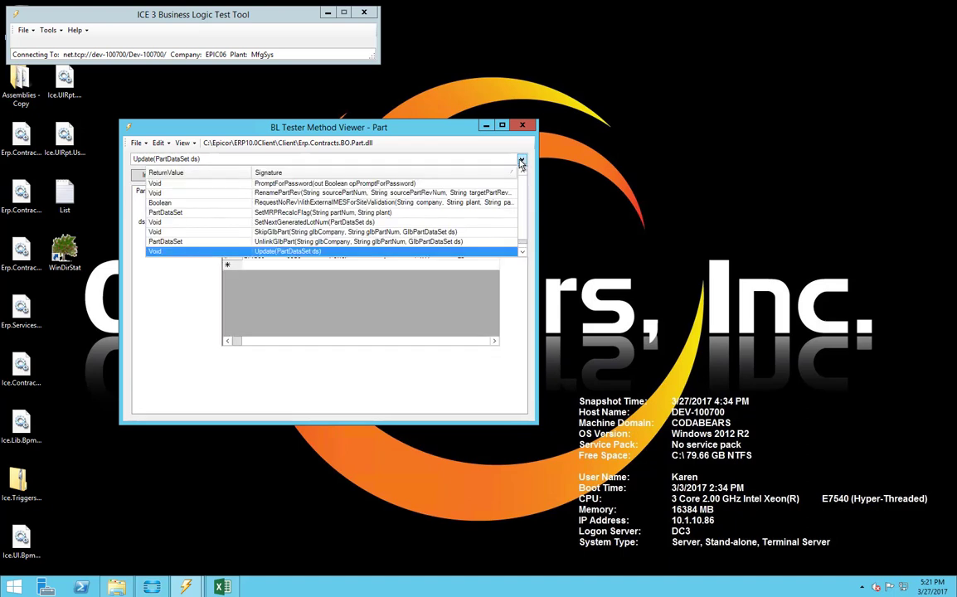
pyautogui.scroll(5, 523, 193)
pyautogui.click(291, 212)
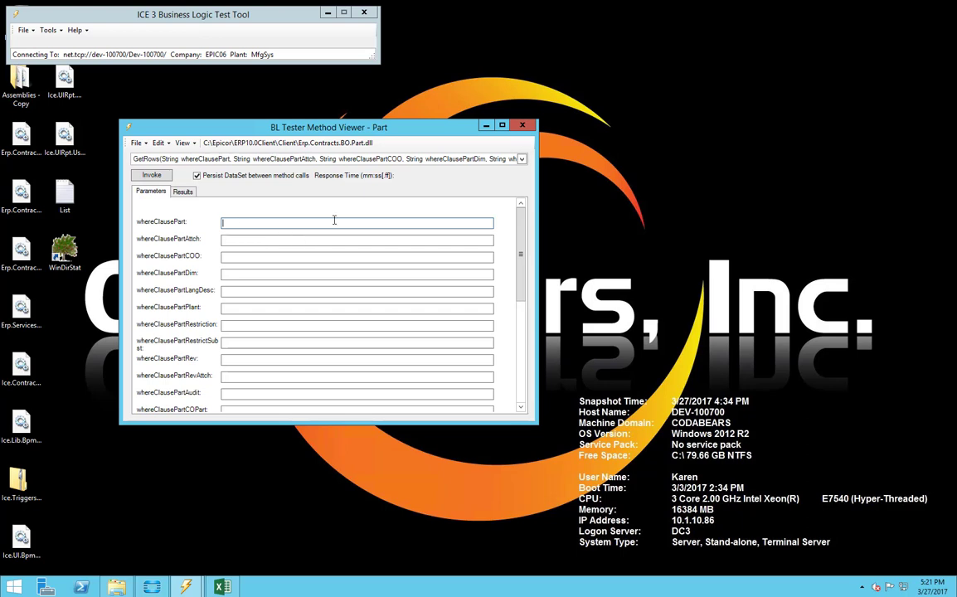
pyautogui.write("PartNum = '00C5")
pyautogui.click(158, 175)
pyautogui.click(237, 246)
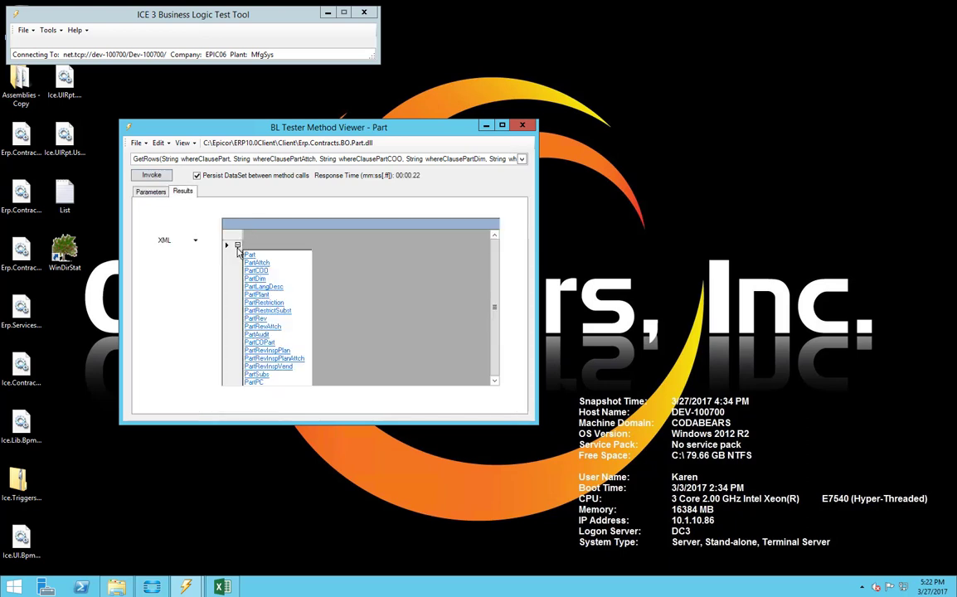
# Open the Part table in the returned dataset to check part 00C5's SearchWord
pyautogui.click(248, 255)
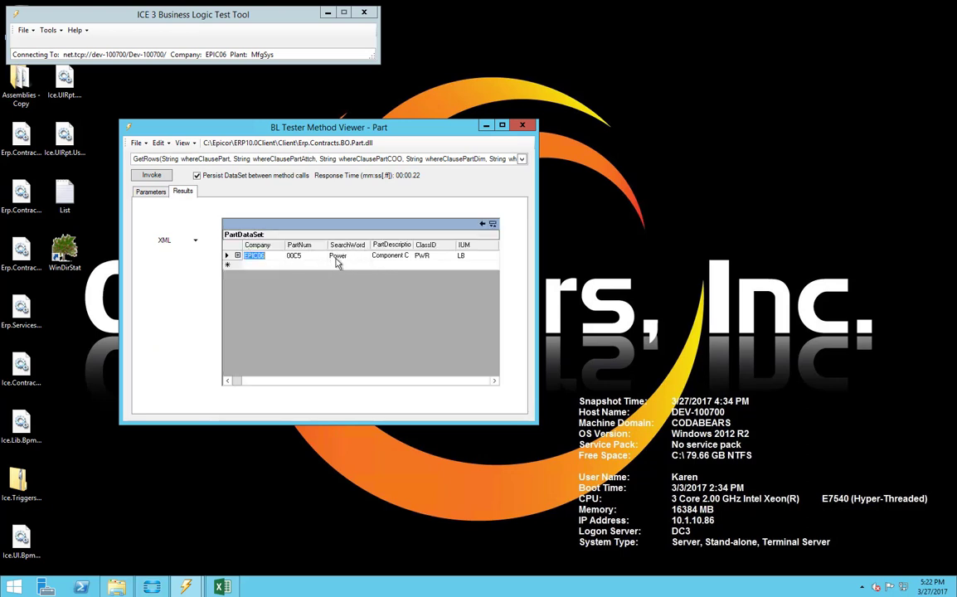
pyautogui.click(136, 142)
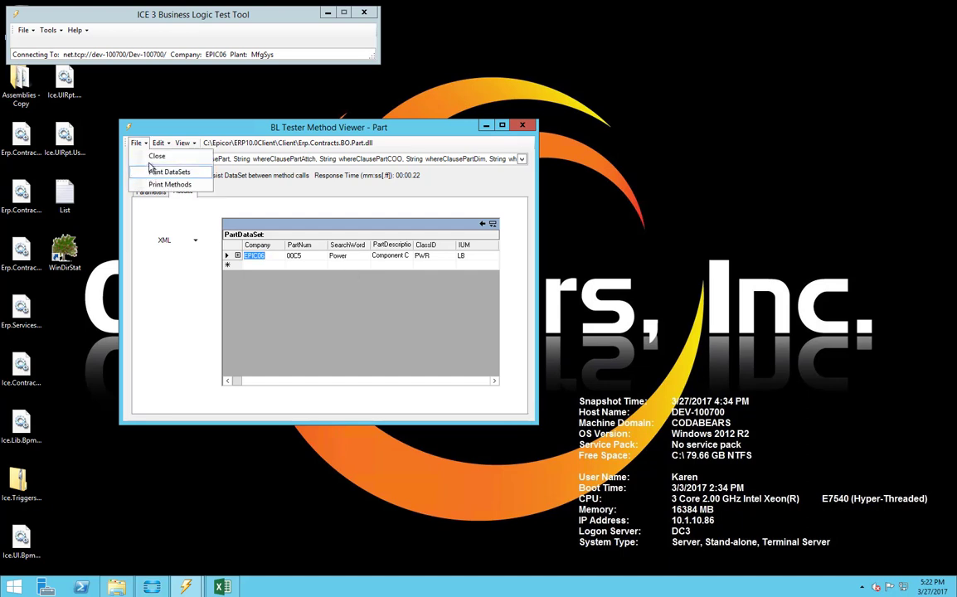
pyautogui.click(136, 143)
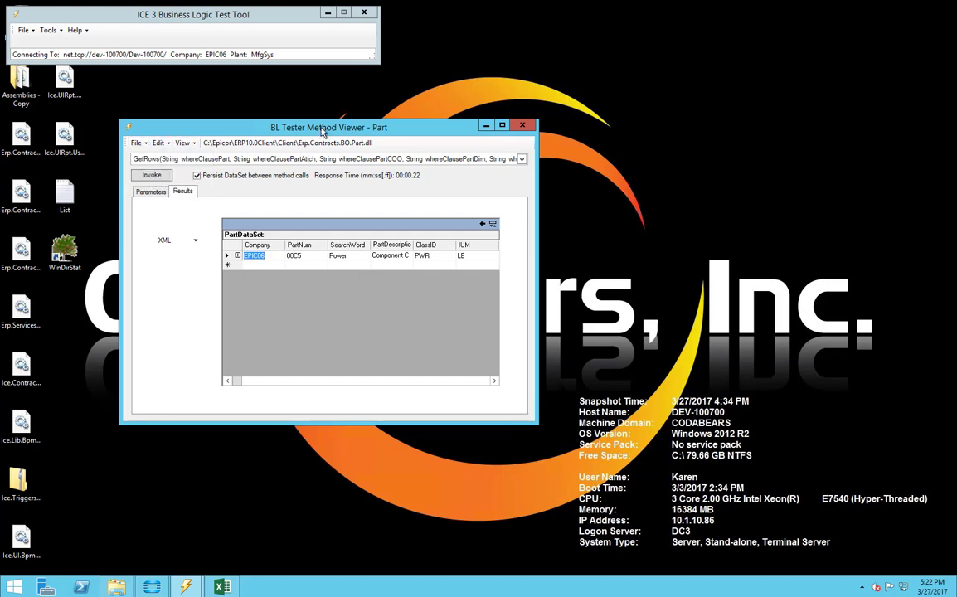
pyautogui.click(137, 144)
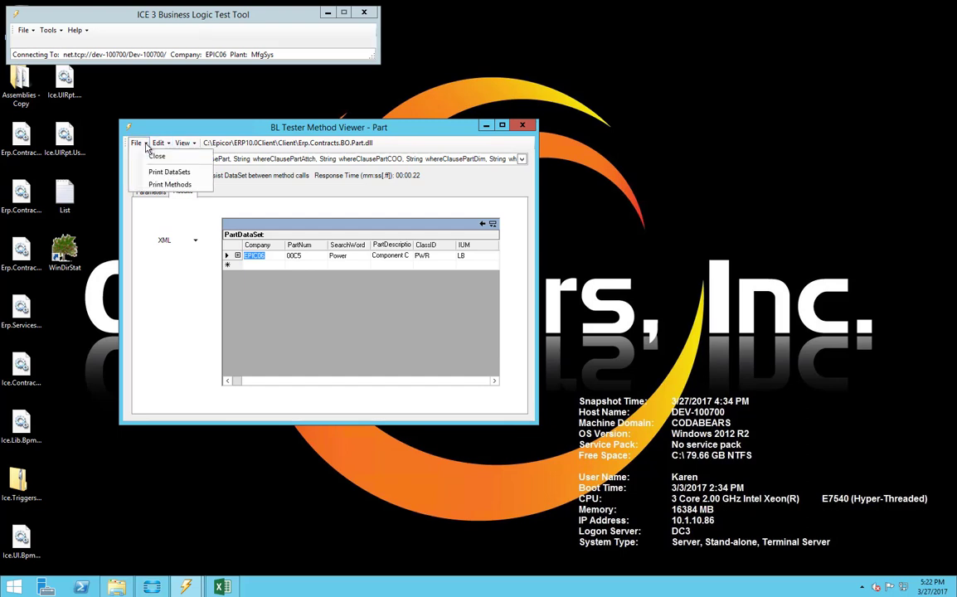
pyautogui.click(150, 186)
pyautogui.click(159, 143)
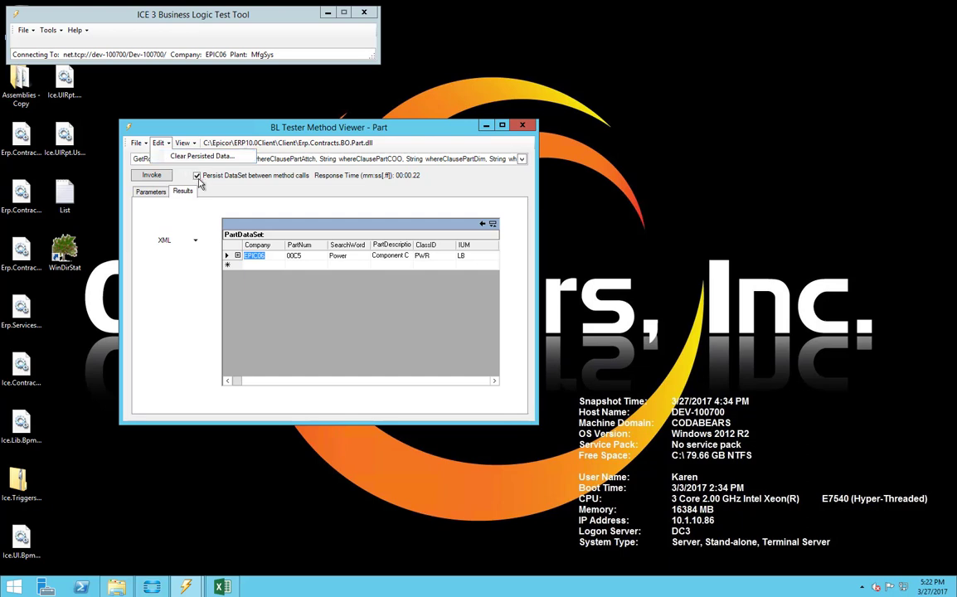
pyautogui.click(165, 124)
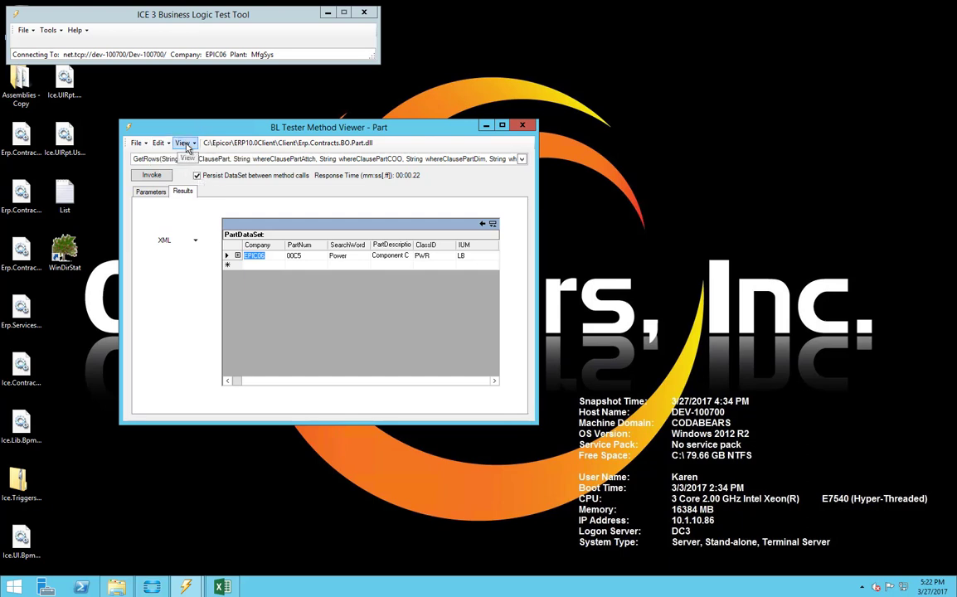
pyautogui.click(184, 144)
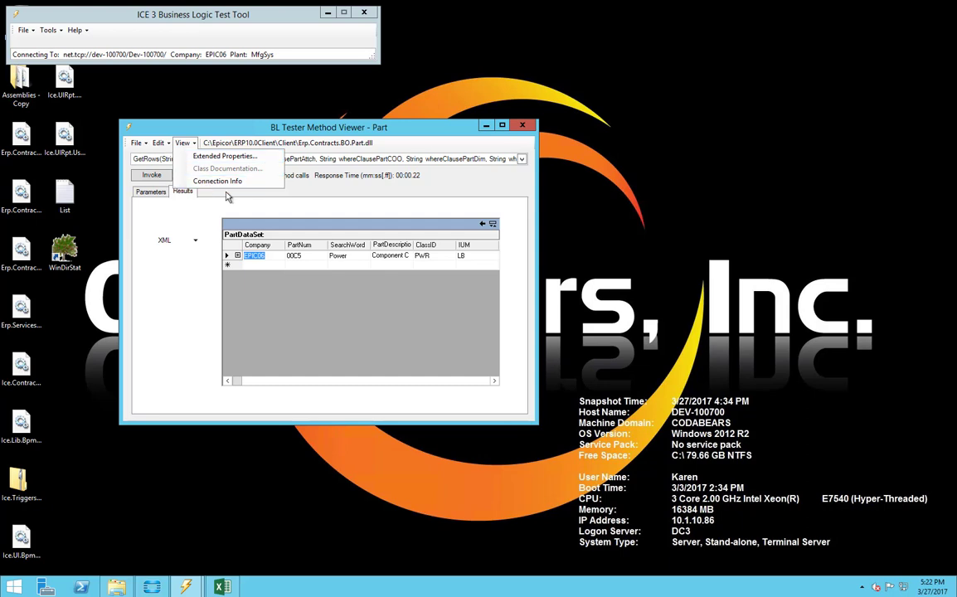
pyautogui.click(312, 209)
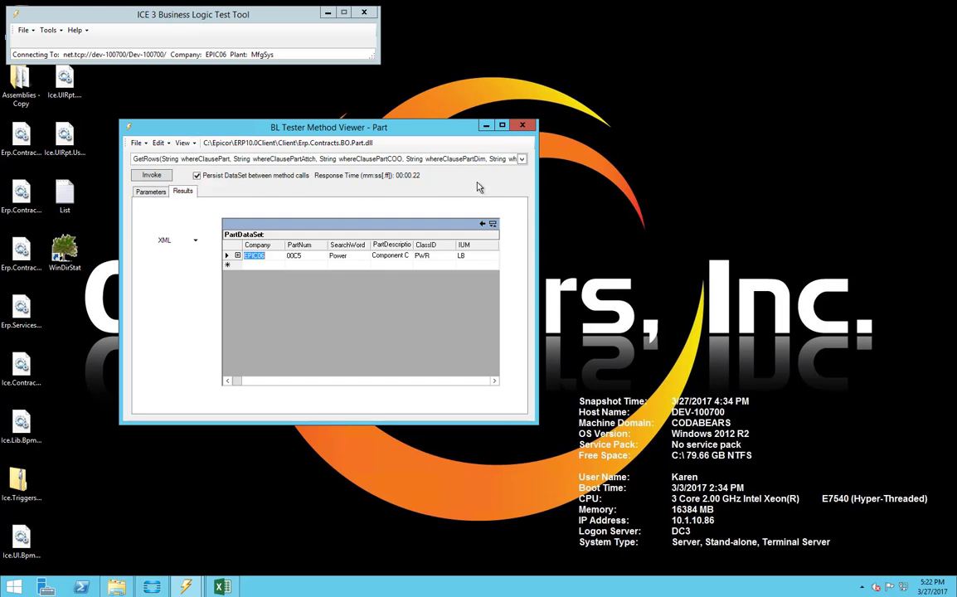
# Close the method viewer for the Part business object
pyautogui.click(523, 126)
pyautogui.click(32, 32)
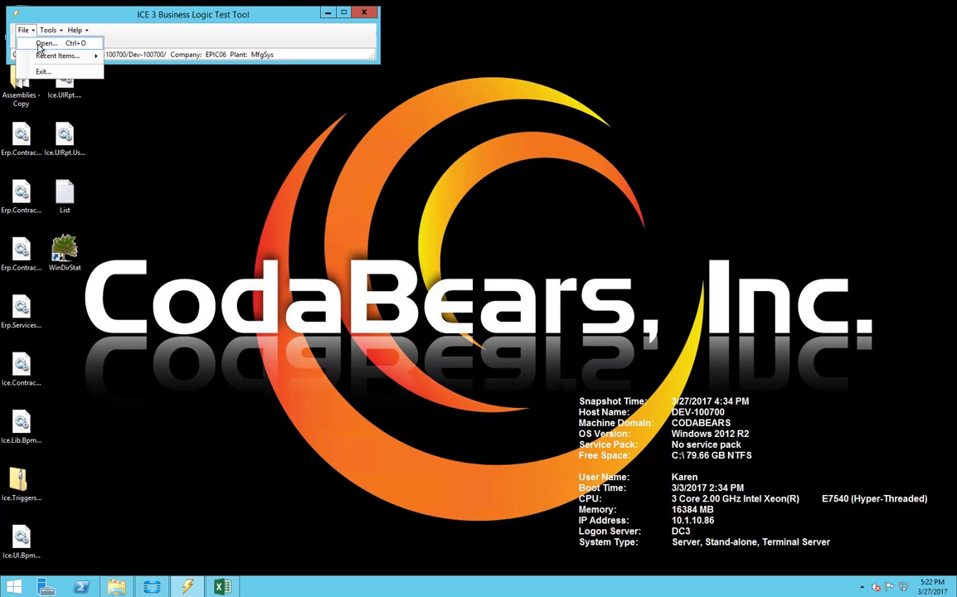
pyautogui.moveTo(42, 60)
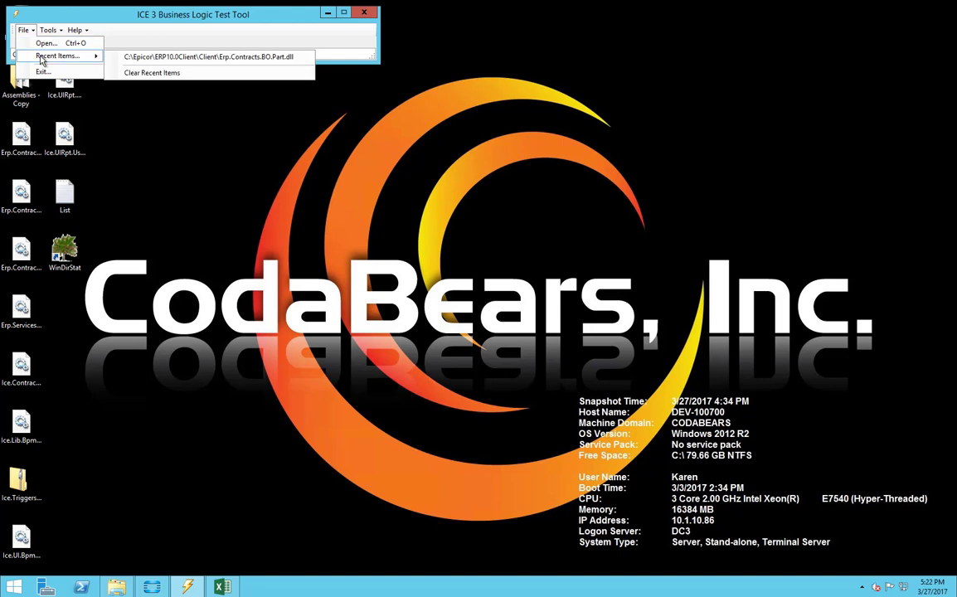
pyautogui.click(25, 30)
pyautogui.click(48, 31)
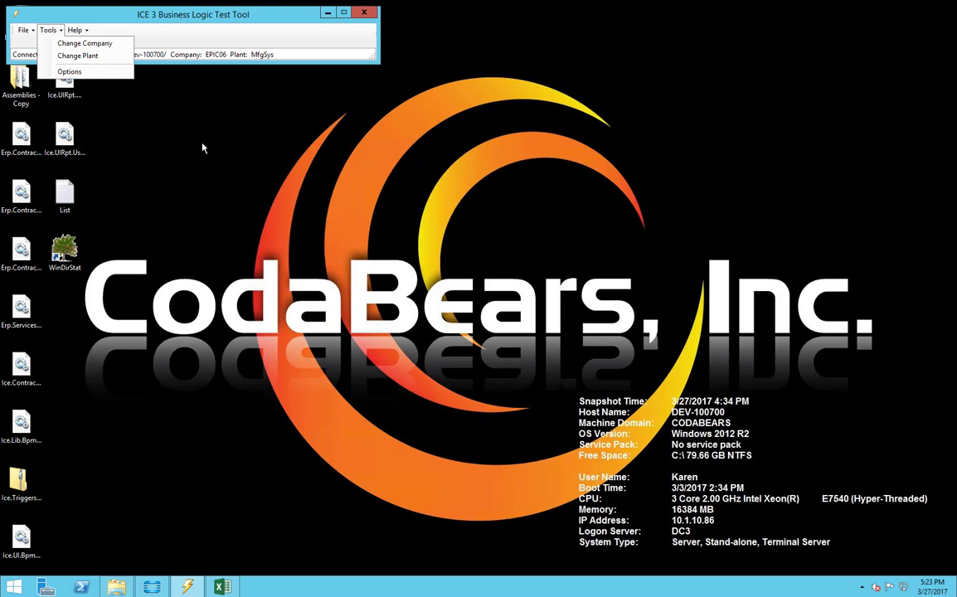
pyautogui.click(170, 119)
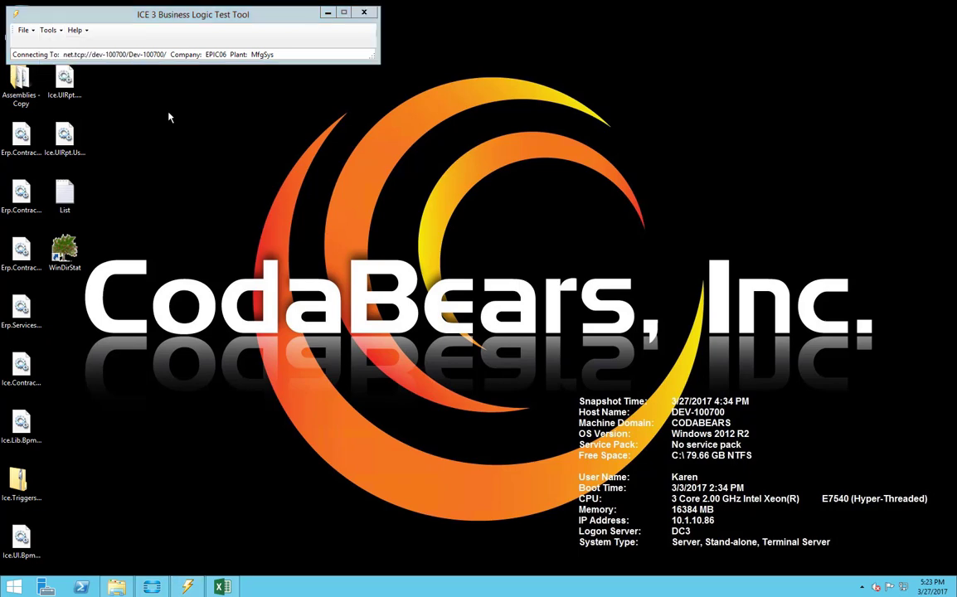